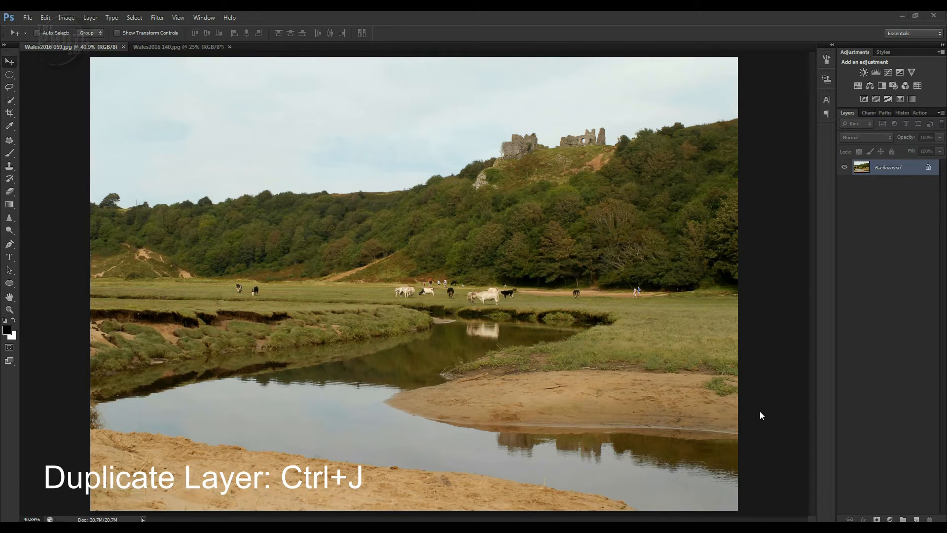
Duplicate the Background layer of the meadow photo and activate the Patch tool in Content-Aware mode.
key(ctrl+j)
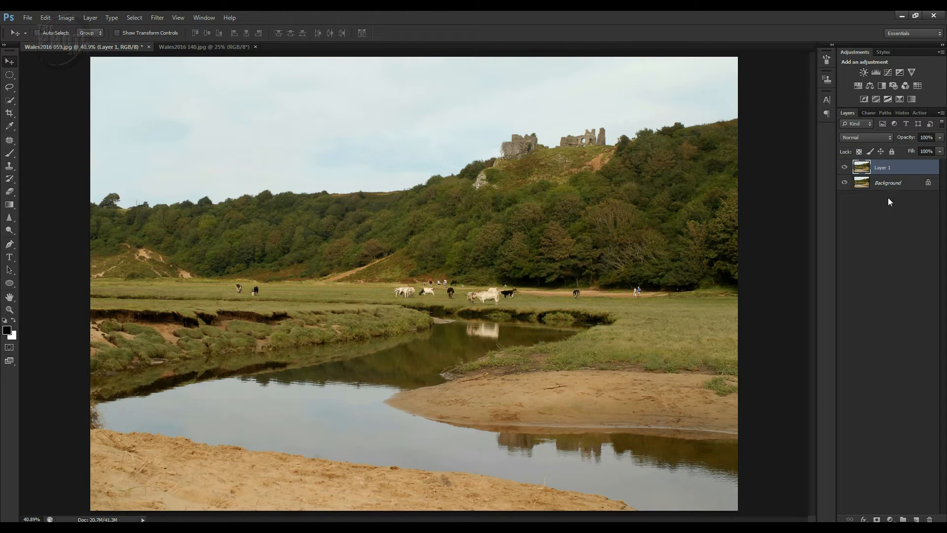
key(z)
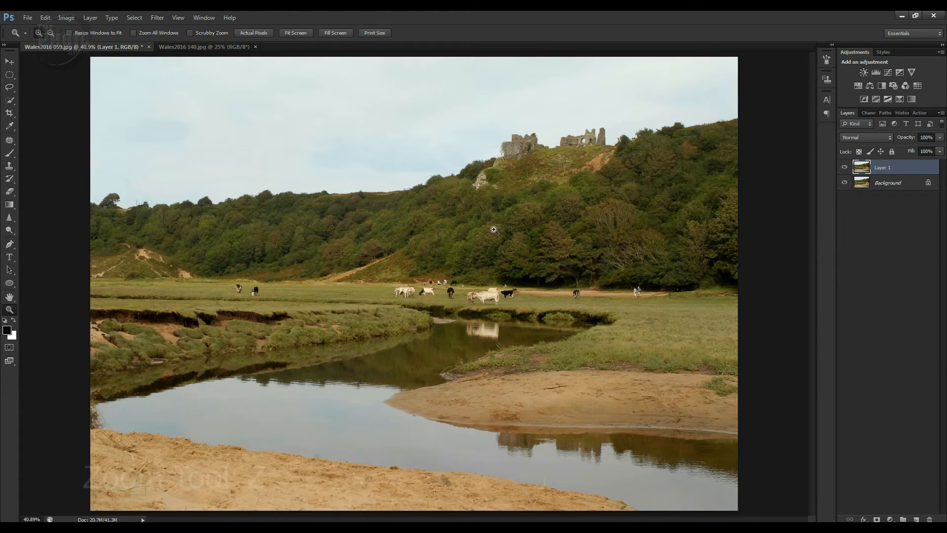
drag(364, 215, 530, 341)
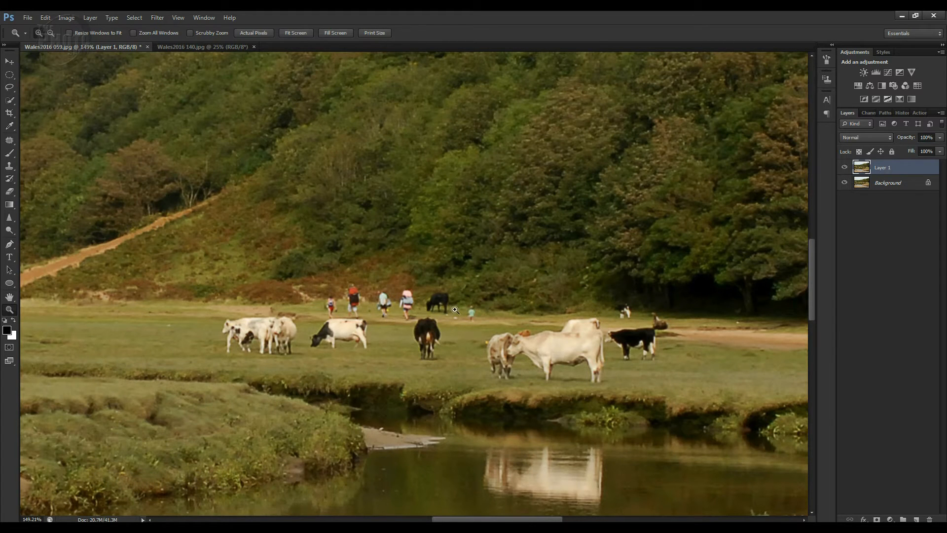
key(v)
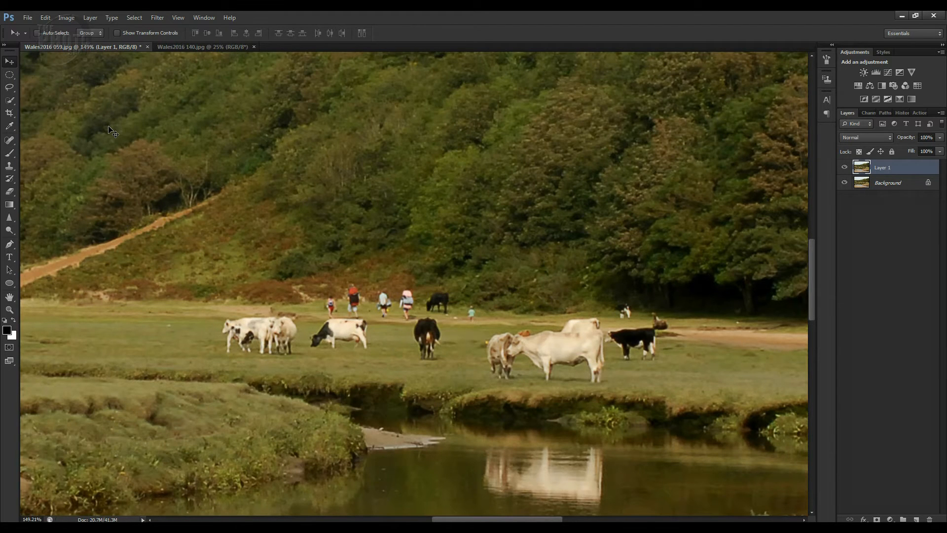
click(14, 145)
right_click(14, 145)
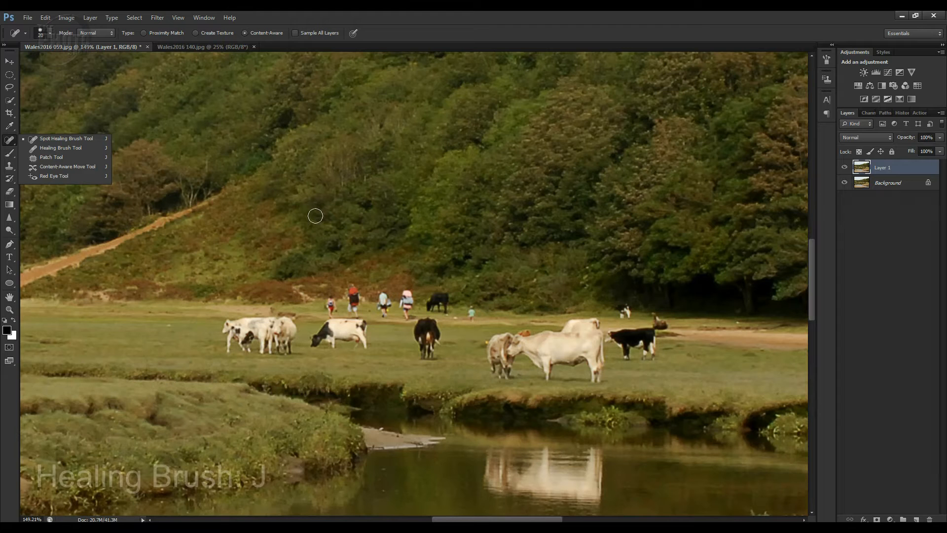
click(315, 216)
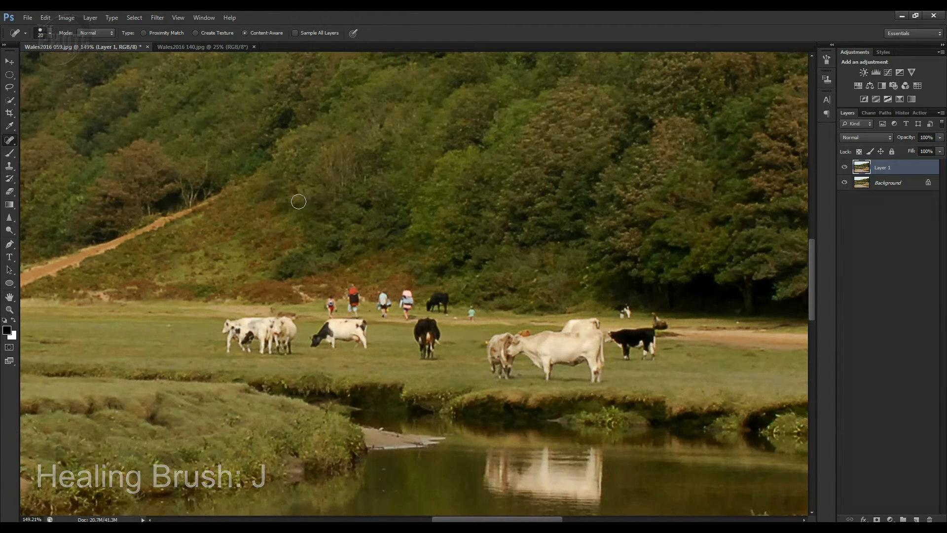
key(shift+j)
key(shift+j)
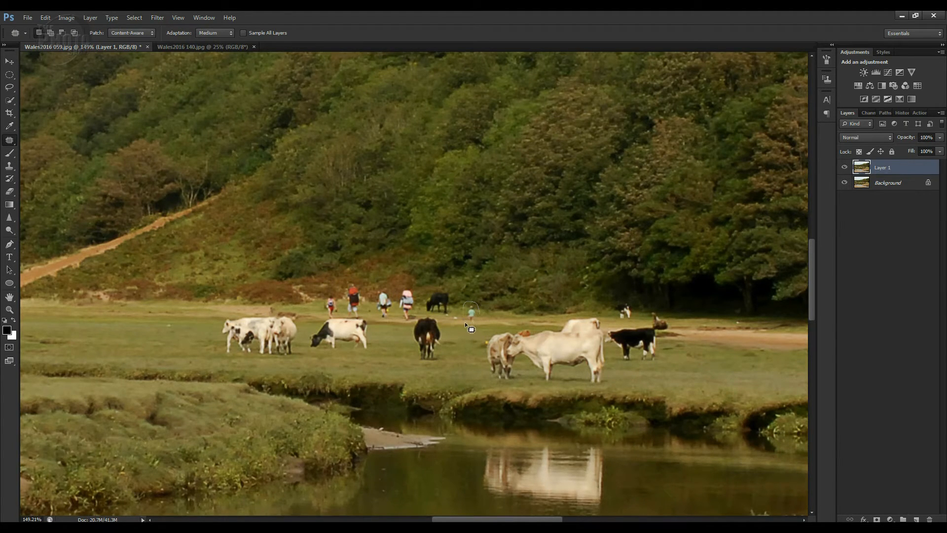
Patch out the small light-blue figure beside the distant black cow with neighbouring grass, and compare the result with the original.
drag(481, 318, 481, 313)
drag(472, 319, 487, 320)
key(ctrl+d)
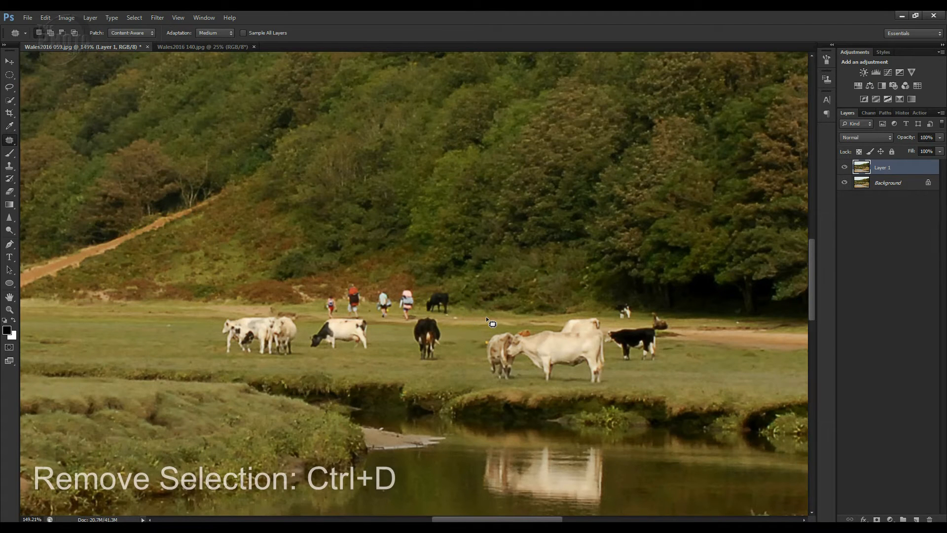
click(845, 168)
click(844, 168)
click(845, 168)
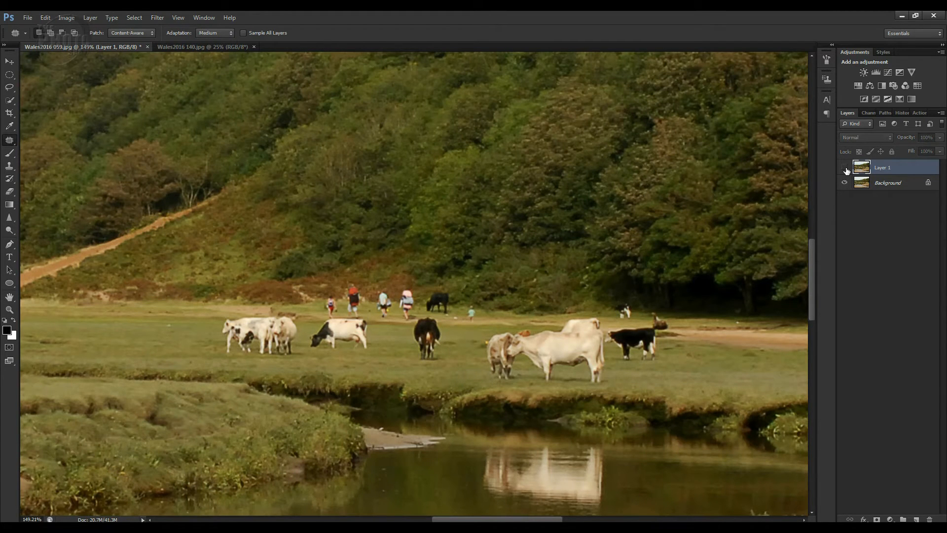
click(845, 169)
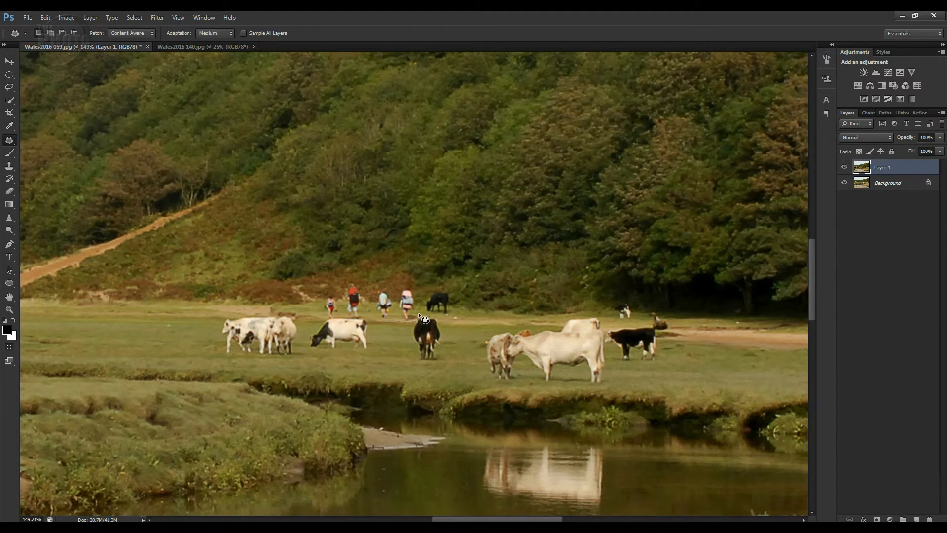
Patch out the two walkers nearest the distant black cow with meadow edge from further left, and compare with the original.
drag(412, 287, 400, 286)
drag(384, 322, 391, 325)
drag(393, 309, 248, 302)
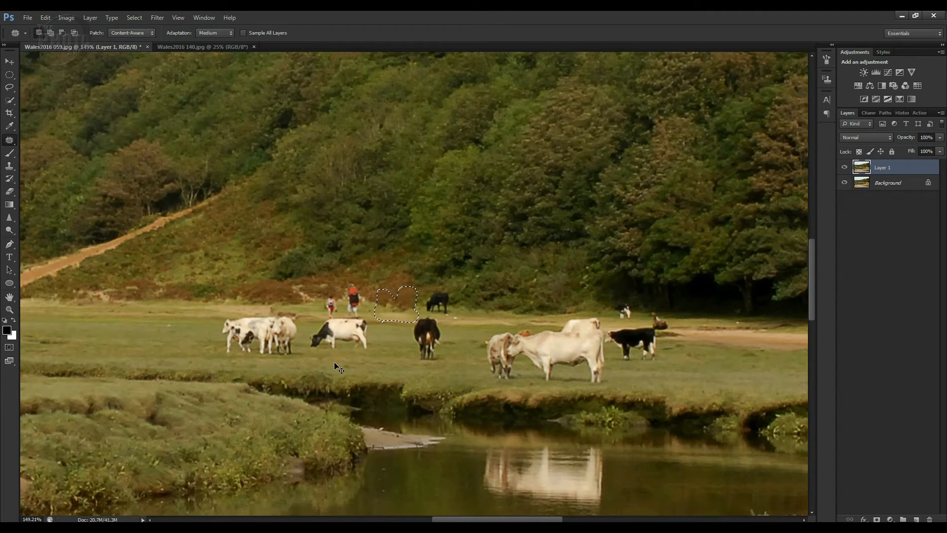
click(845, 167)
click(845, 167)
Patch out the walker with the red backpack and the small figure beside them, and compare the retouched layer with the original.
drag(365, 316, 391, 311)
key(ctrl+d)
drag(339, 315, 317, 312)
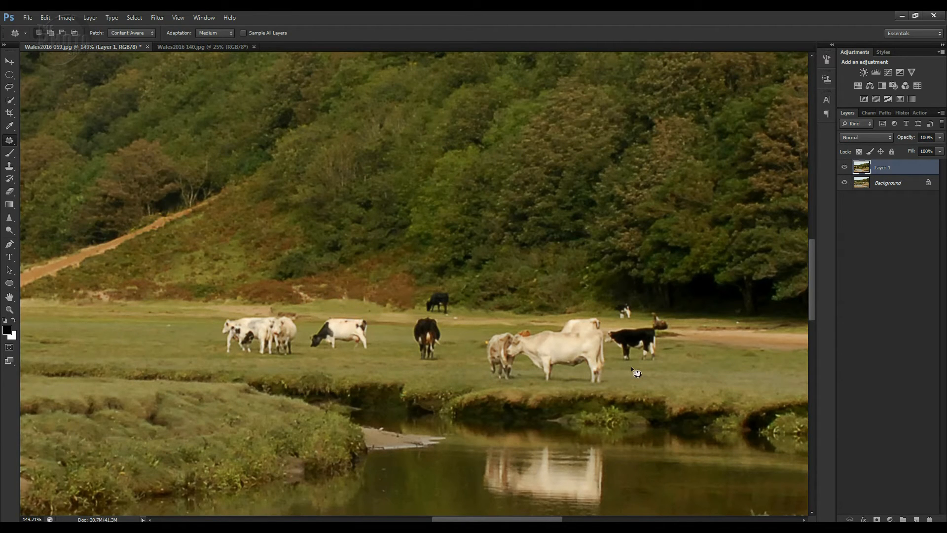
click(845, 168)
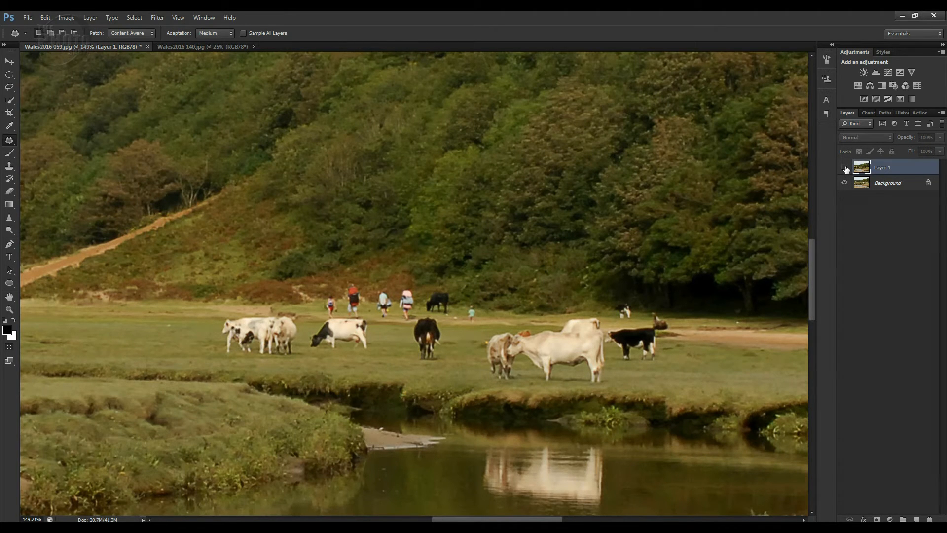
click(845, 168)
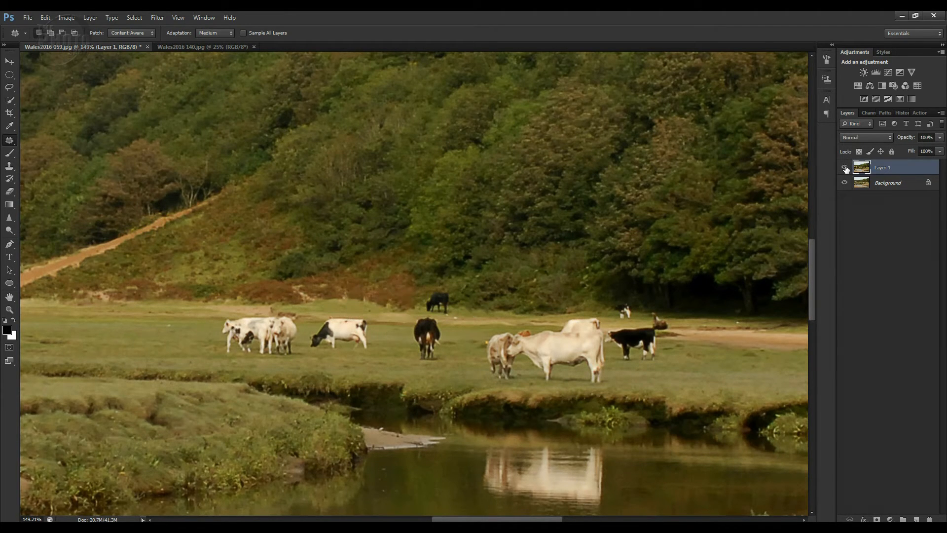
click(845, 167)
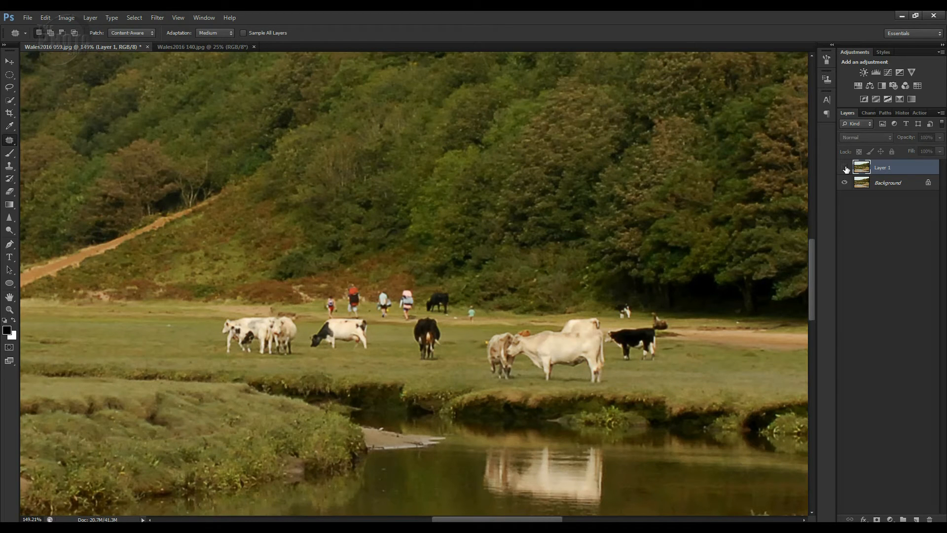
click(845, 167)
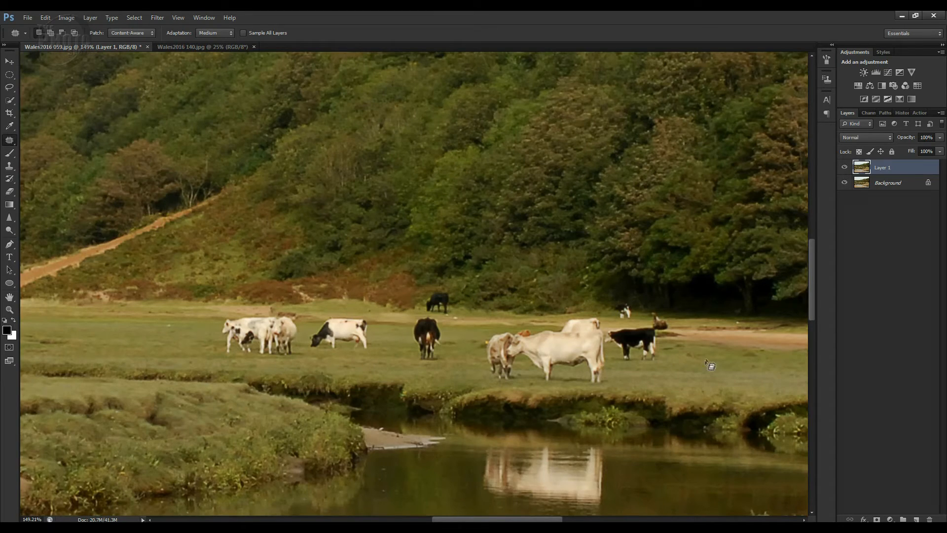
Patch out the two walkers on the sandy path below the trees using a clean stretch of path to their left.
drag(704, 360, 487, 356)
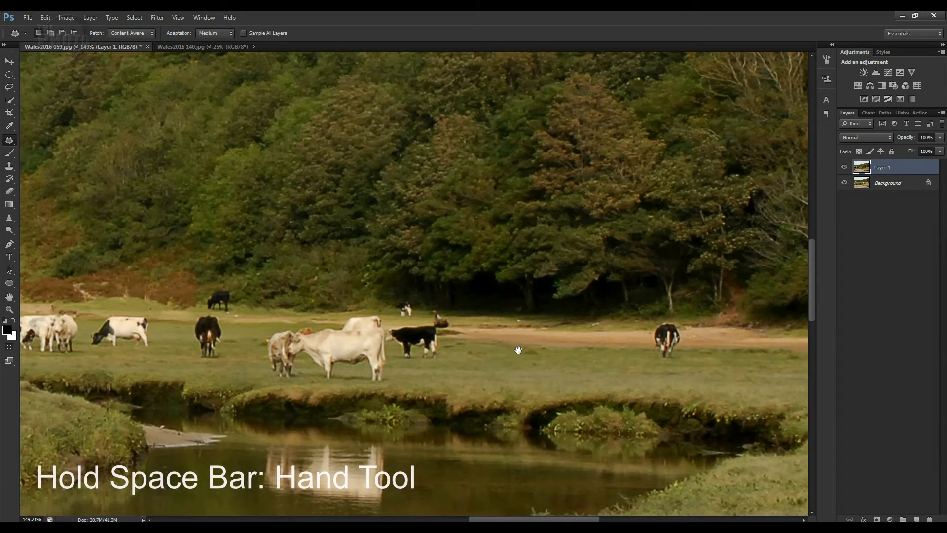
drag(518, 349, 363, 352)
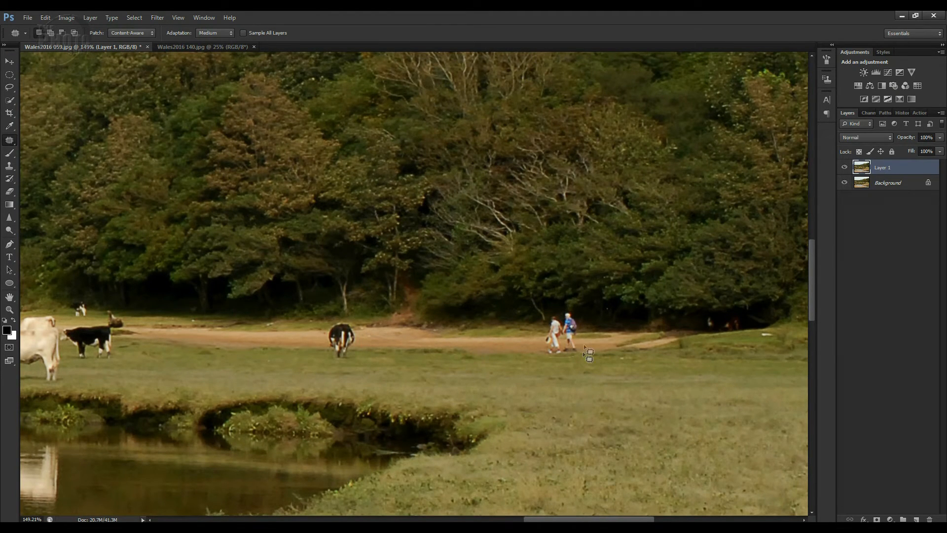
mouse_move(581, 325)
mouse_down()
mouse_move(567, 311)
mouse_move(546, 320)
mouse_up()
drag(555, 364, 577, 359)
drag(577, 356, 504, 353)
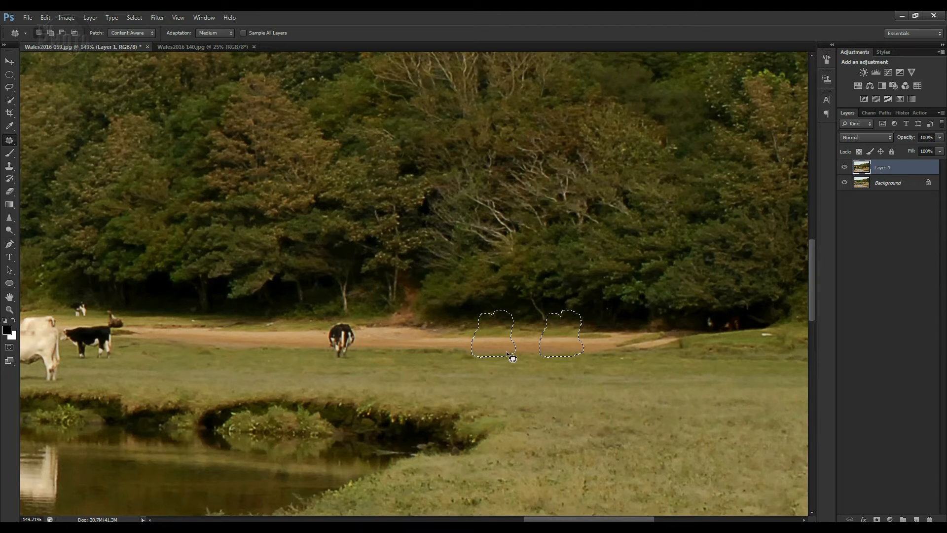
key(ctrl+d)
Check the right side of the meadow for remaining people and compare the whole retouched image with the original.
drag(584, 399, 395, 395)
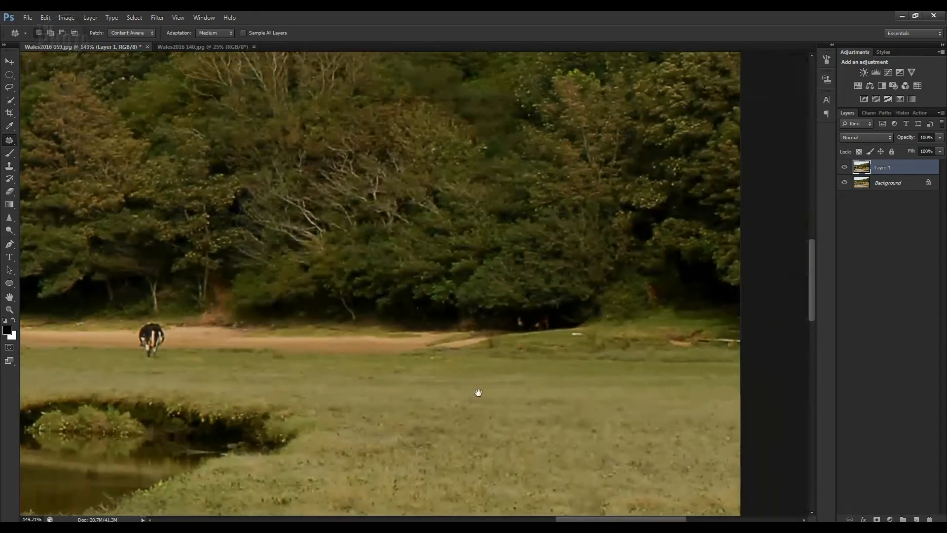
drag(501, 393, 654, 397)
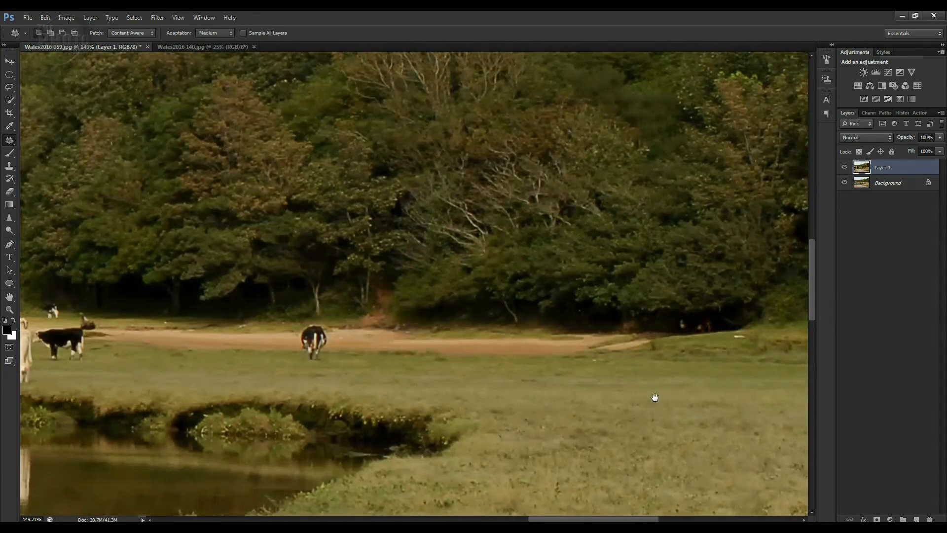
key(ctrl+0)
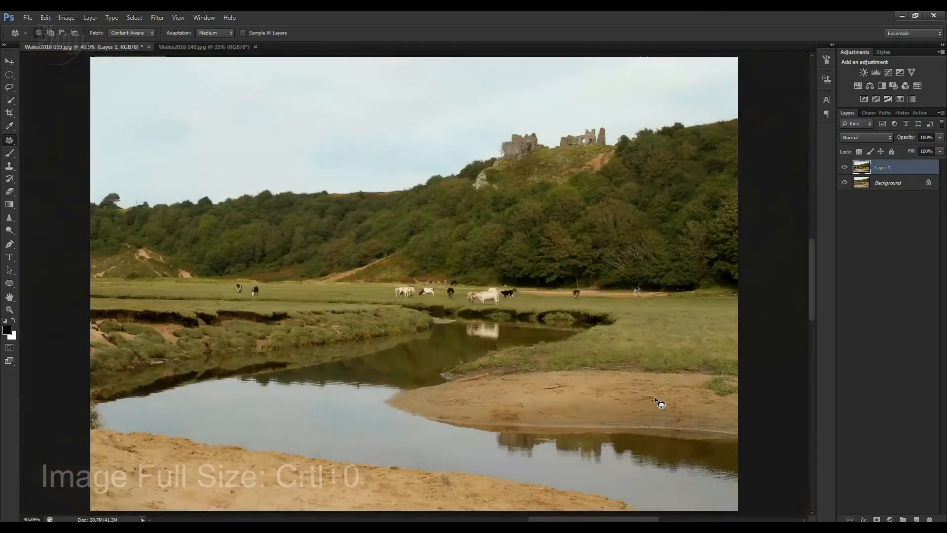
click(844, 168)
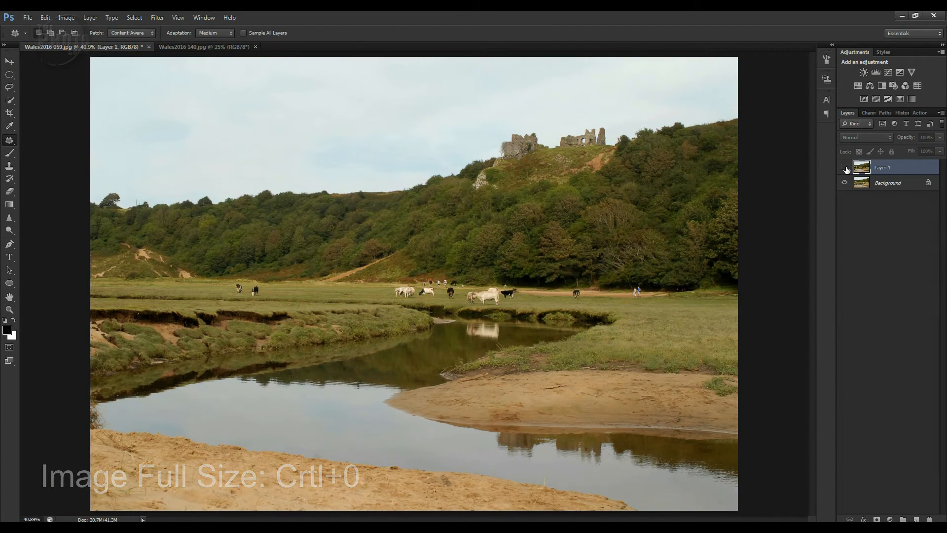
click(845, 168)
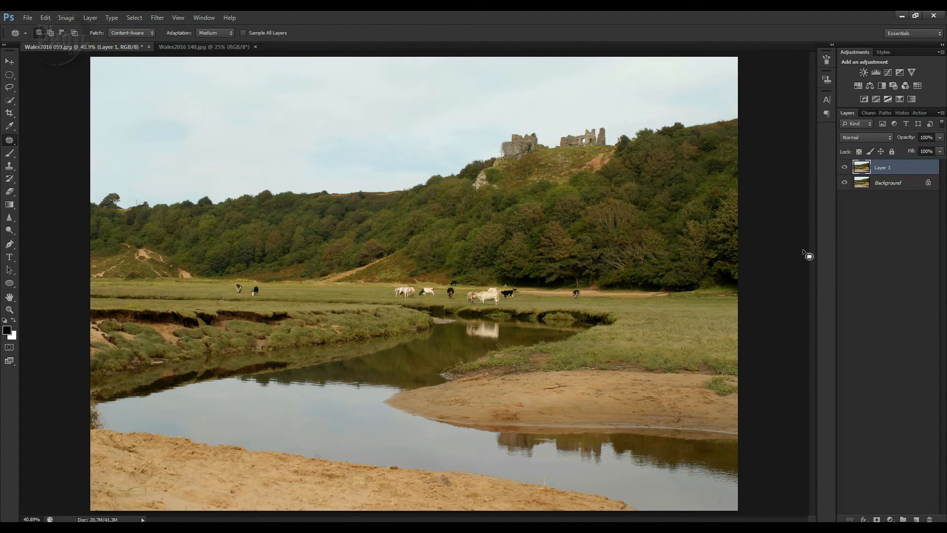
Merge the visible layers and save the image as the JPEG file Wales2016 059aa.jpg at quality 10.
key(shift+ctrl+e)
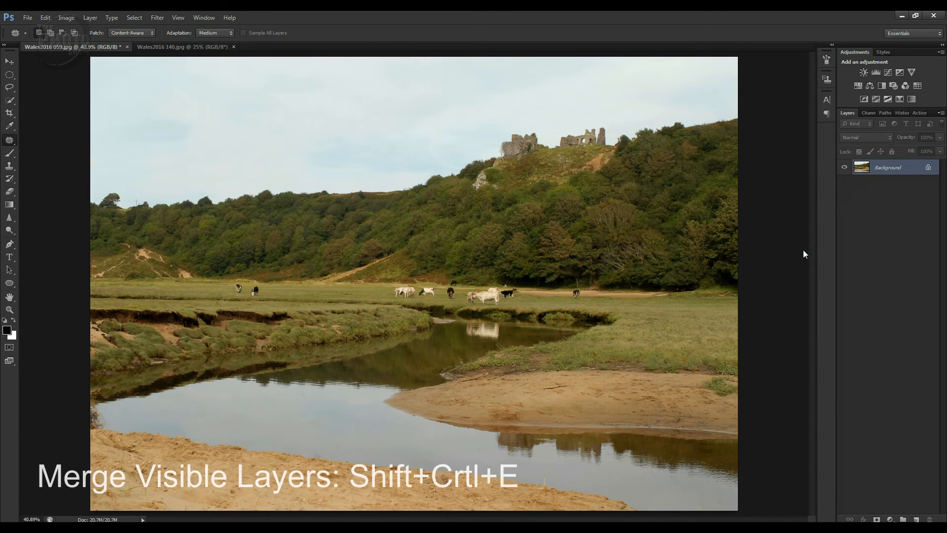
key(shift+ctrl+s)
drag(489, 259, 472, 257)
key(Tab)
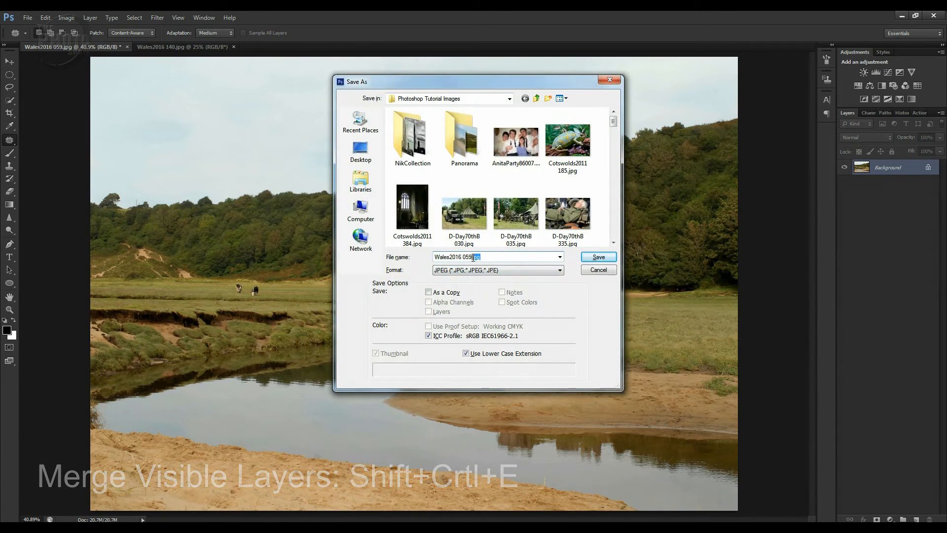
click(598, 257)
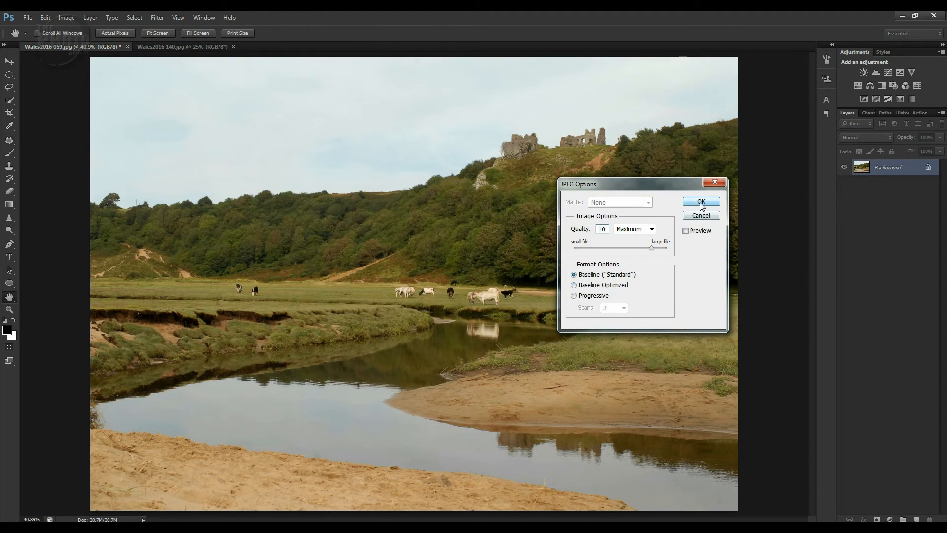
click(700, 202)
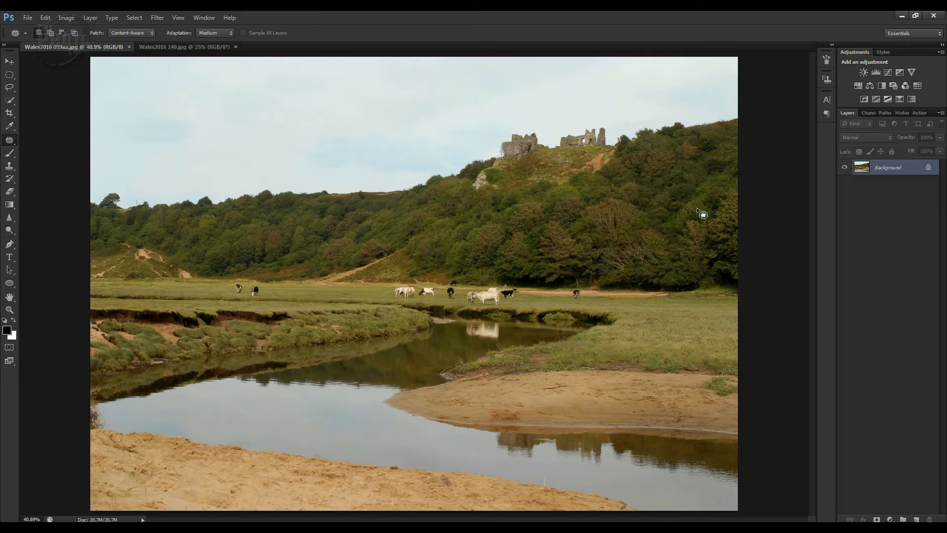
Close the finished meadow image and duplicate the Background layer of the waterfall photo.
click(128, 46)
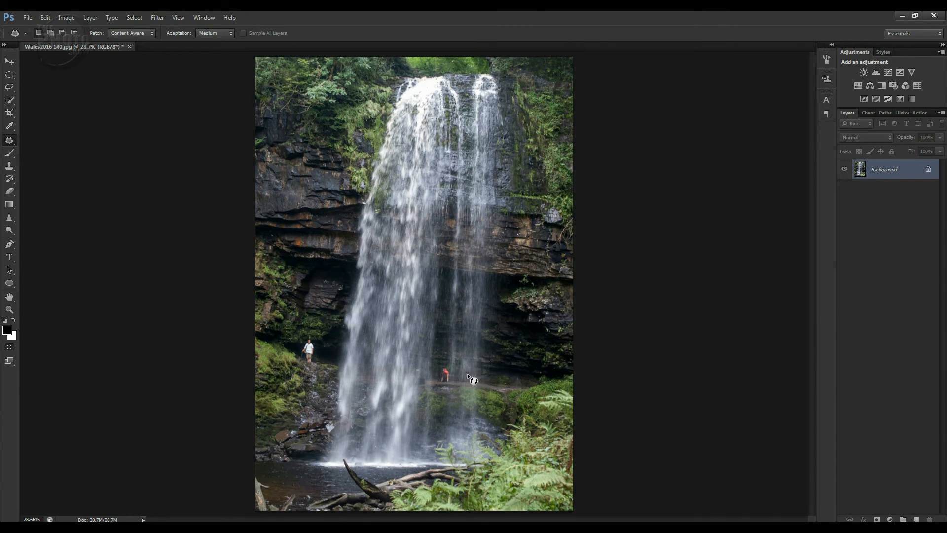
key(z)
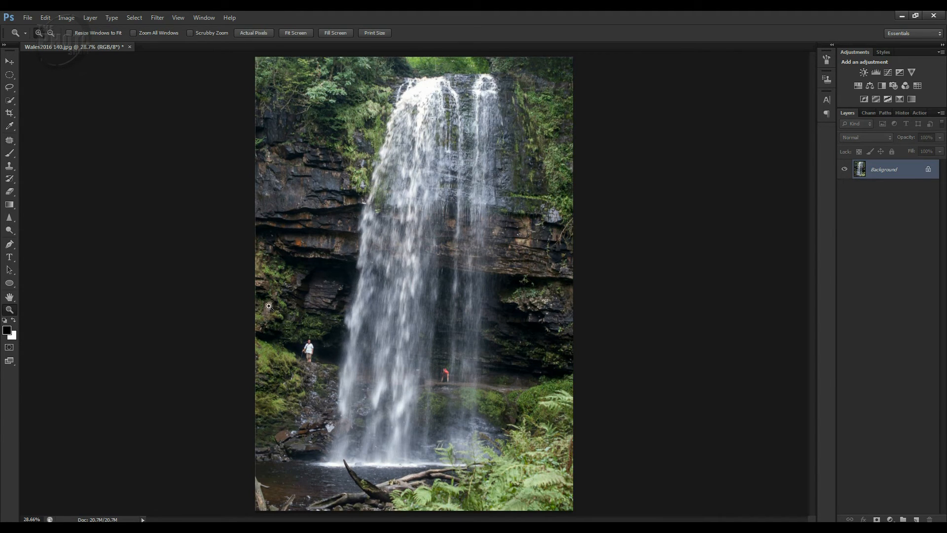
click(449, 419)
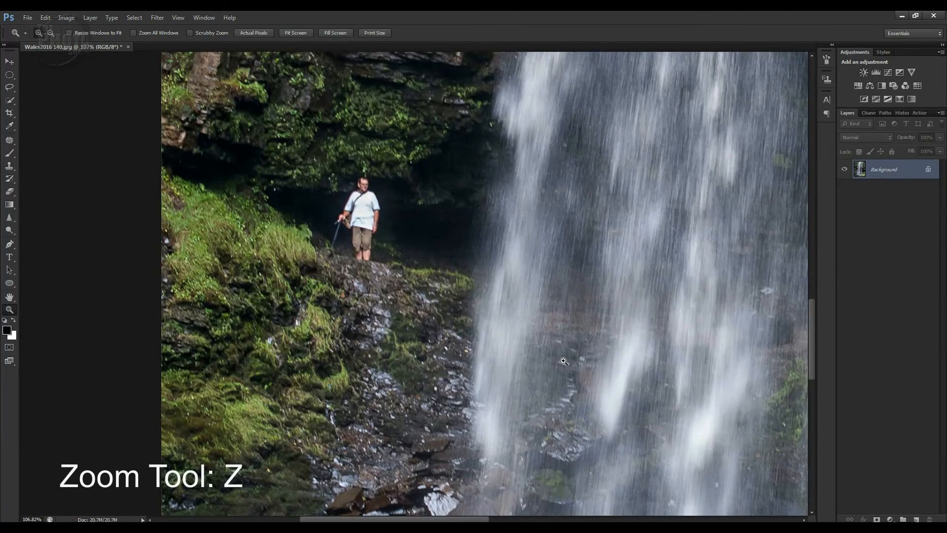
key(ctrl+j)
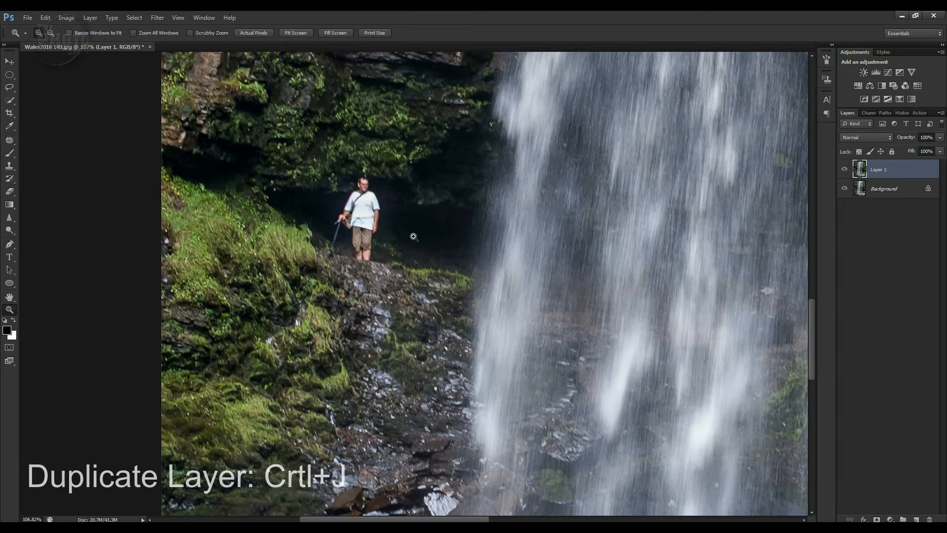
Patch out the man in white on the ledge using the dark hollow to his right and compare with the original.
key(j)
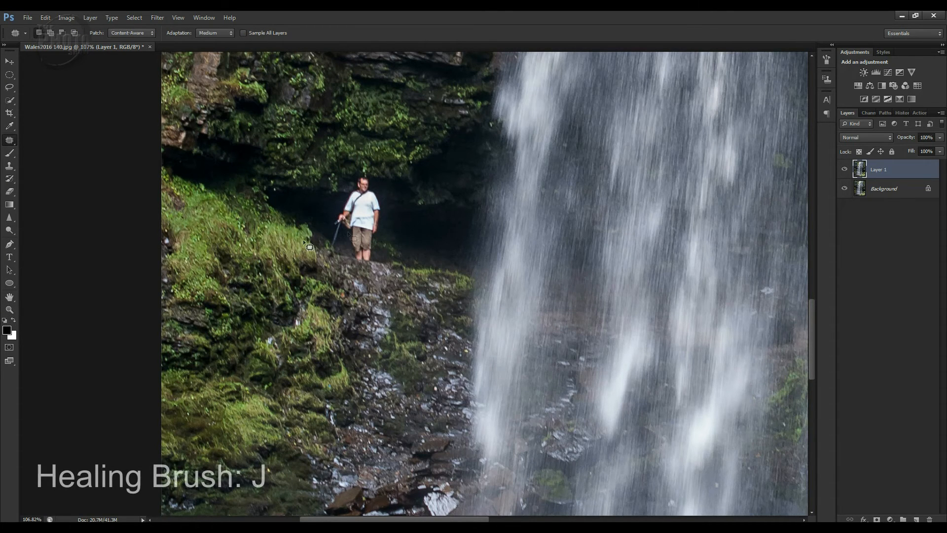
mouse_move(371, 265)
mouse_down()
mouse_move(354, 262)
mouse_move(374, 260)
mouse_move(386, 195)
mouse_move(377, 178)
mouse_move(350, 174)
mouse_move(326, 245)
mouse_move(357, 265)
mouse_move(379, 257)
mouse_move(417, 267)
mouse_up()
key(ctrl+d)
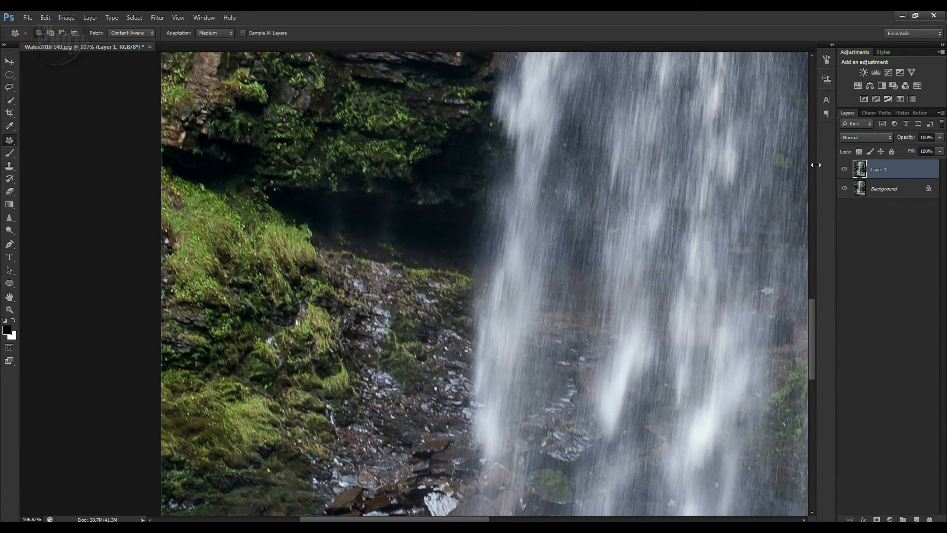
click(846, 170)
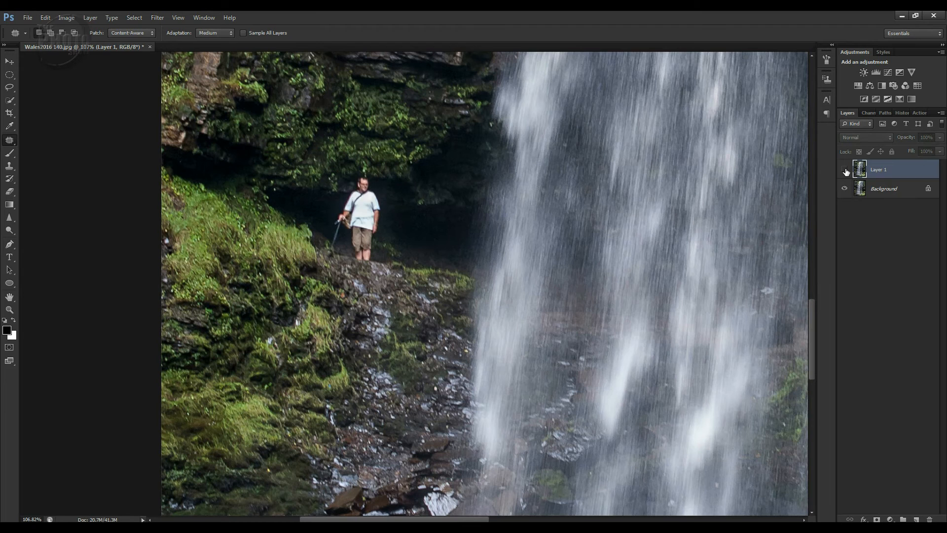
click(845, 170)
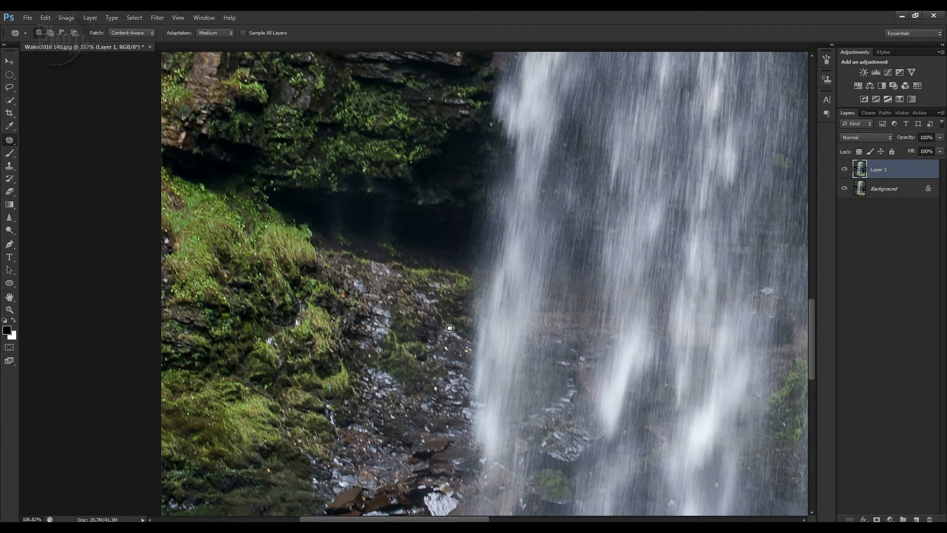
Patch out the crouching person in red behind the waterfall using the clean stretch of rock and water just to their left.
drag(469, 324, 297, 316)
drag(428, 328, 308, 322)
drag(438, 328, 351, 352)
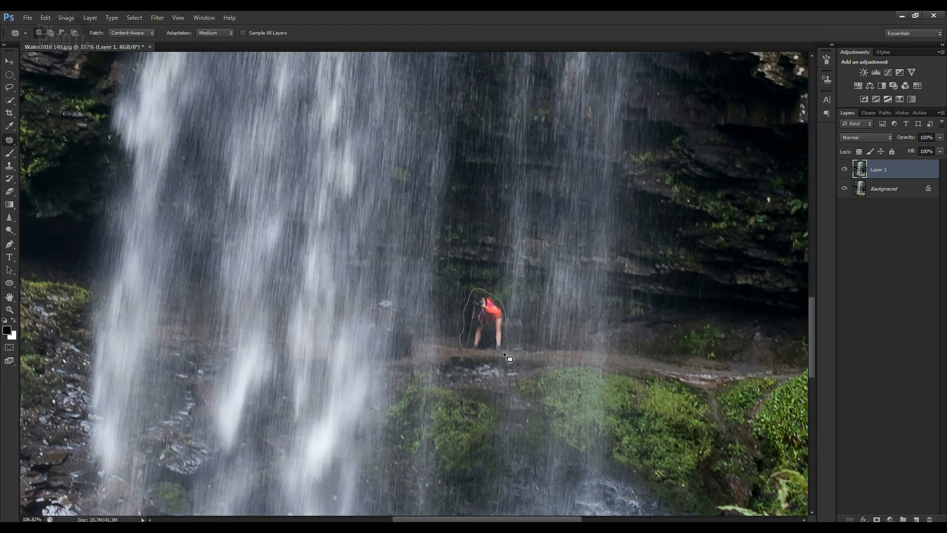
mouse_move(463, 348)
mouse_down()
mouse_move(485, 337)
mouse_move(436, 334)
mouse_move(448, 301)
mouse_up()
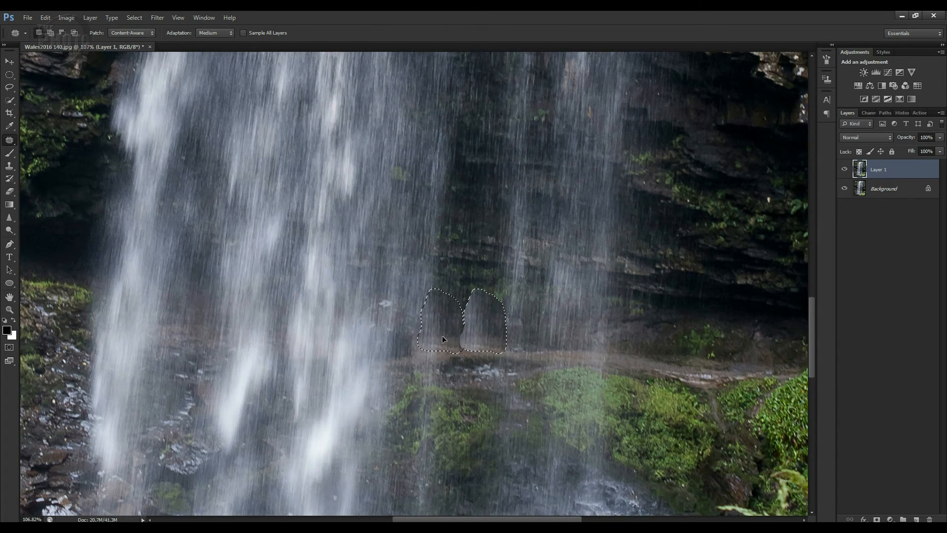
drag(443, 339, 442, 336)
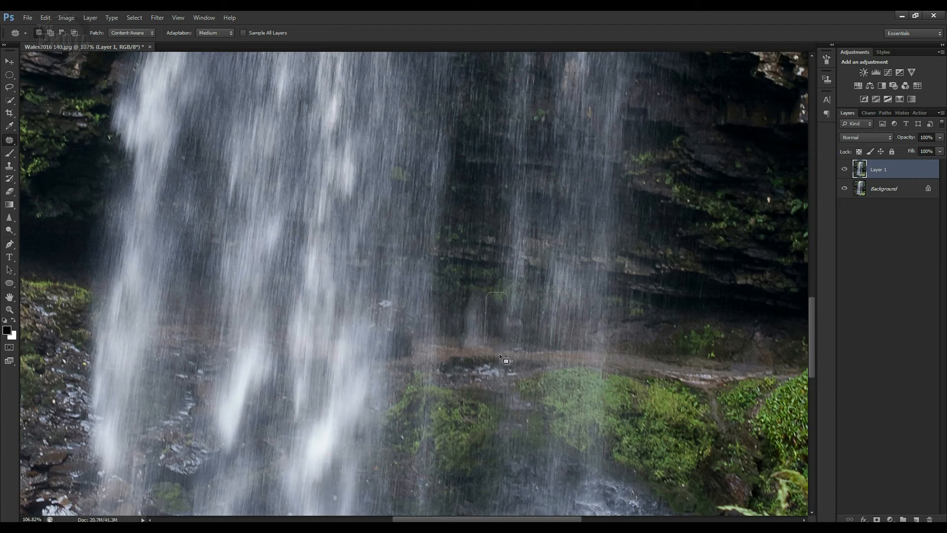
Patch the blemishes beside the removed red figure from the rock above and the water streaks at right, and compare with the original.
drag(510, 300, 511, 258)
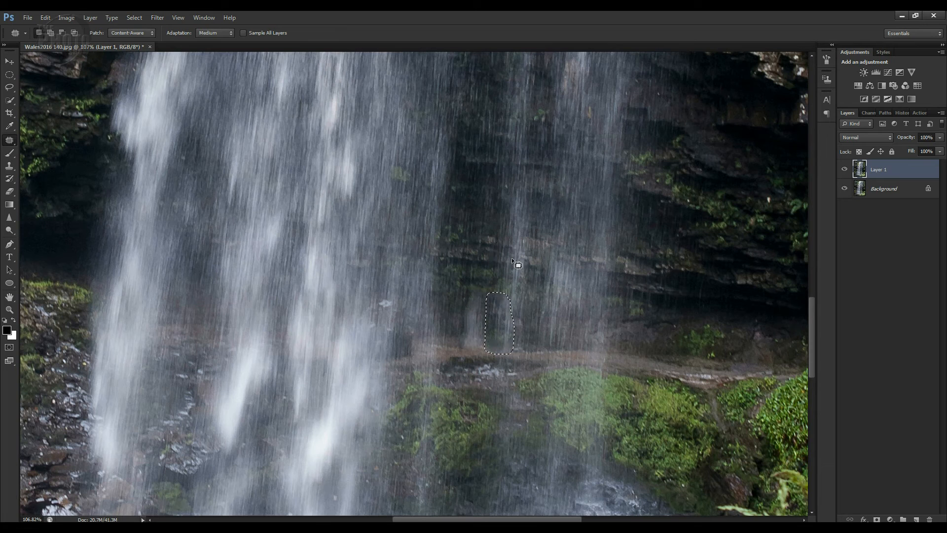
key(ctrl+d)
mouse_move(514, 294)
mouse_down()
mouse_move(494, 298)
mouse_move(505, 324)
mouse_move(525, 324)
mouse_move(516, 295)
mouse_move(517, 304)
mouse_move(570, 304)
mouse_up()
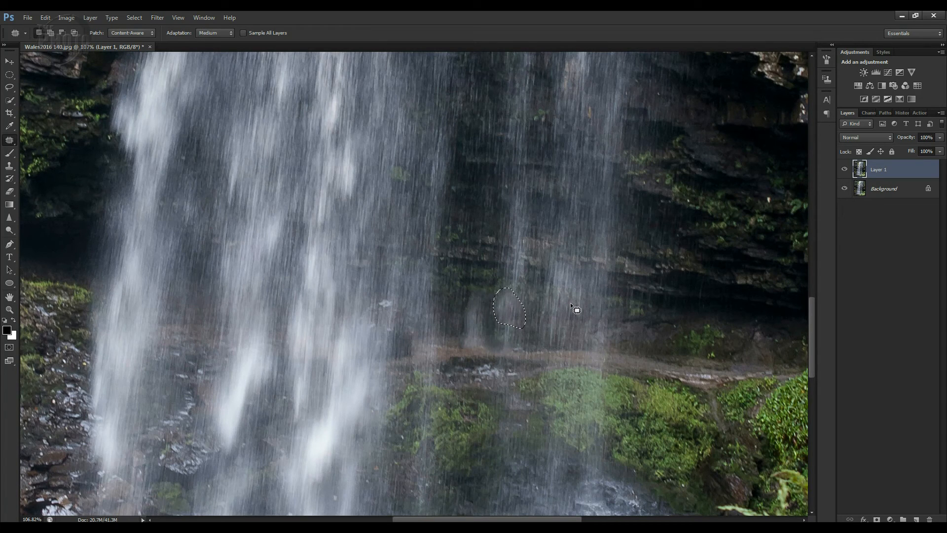
key(ctrl+d)
key(ctrl+0)
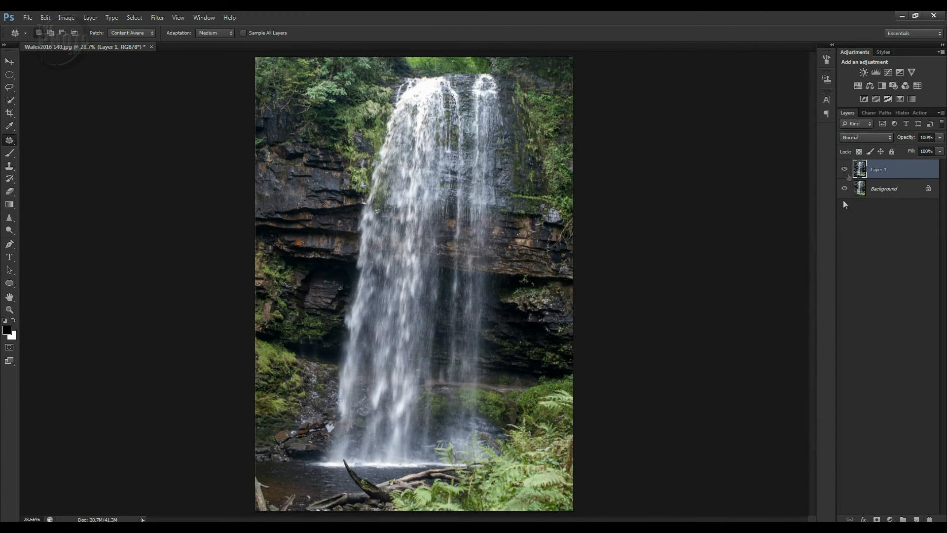
click(844, 170)
click(844, 170)
Patch out the pale vertical streak left above the ledge behind the waterfall using the dark rock to its left.
key(z)
drag(400, 330, 513, 415)
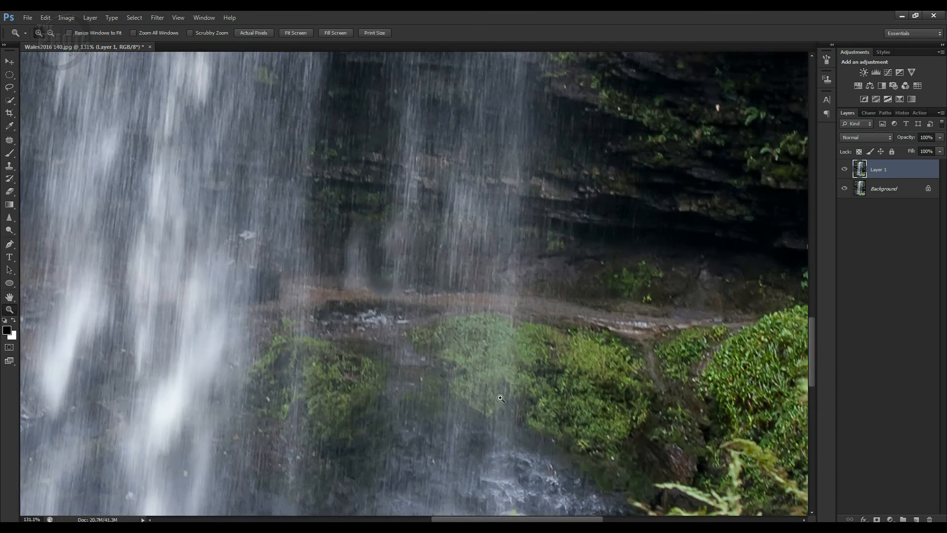
key(j)
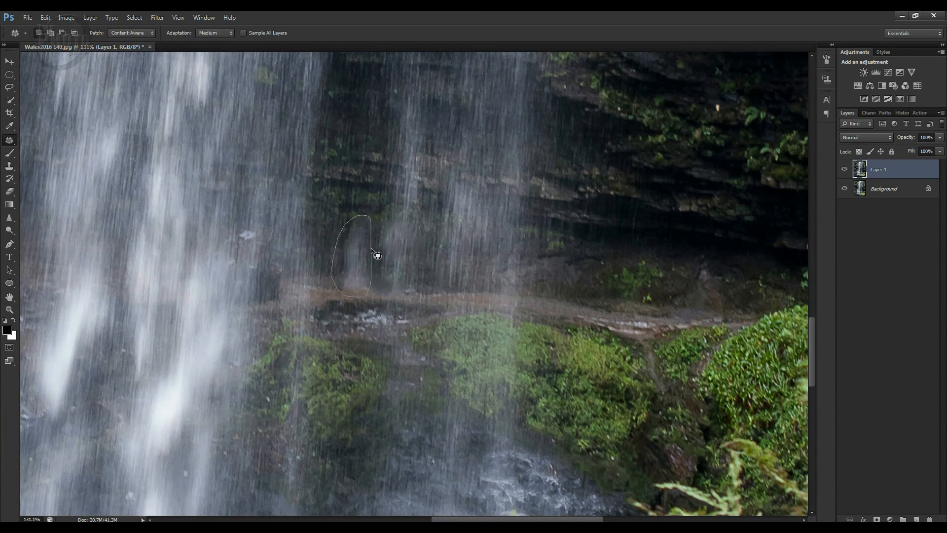
drag(351, 266, 326, 266)
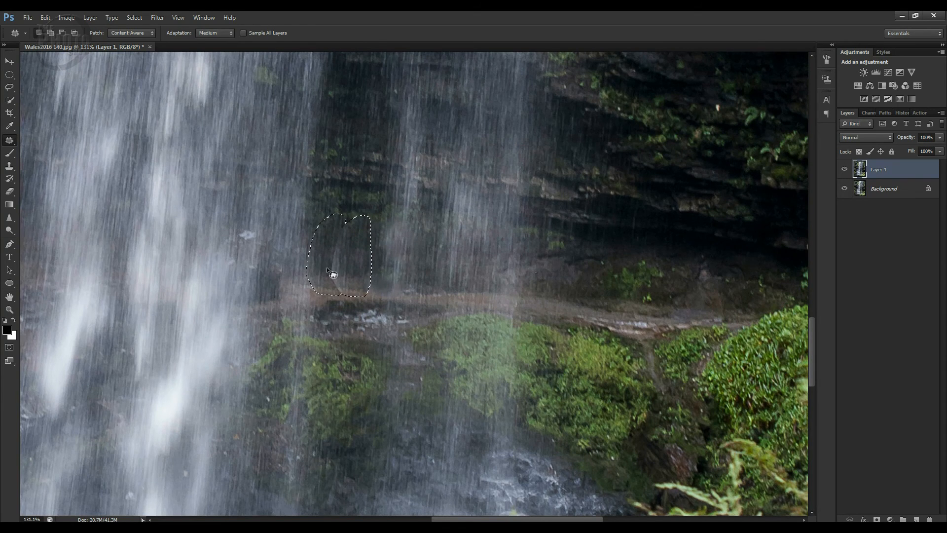
key(ctrl+d)
Compare the whole retouched waterfall photo with the original and merge Layer 1 down into the Background.
key(ctrl+0)
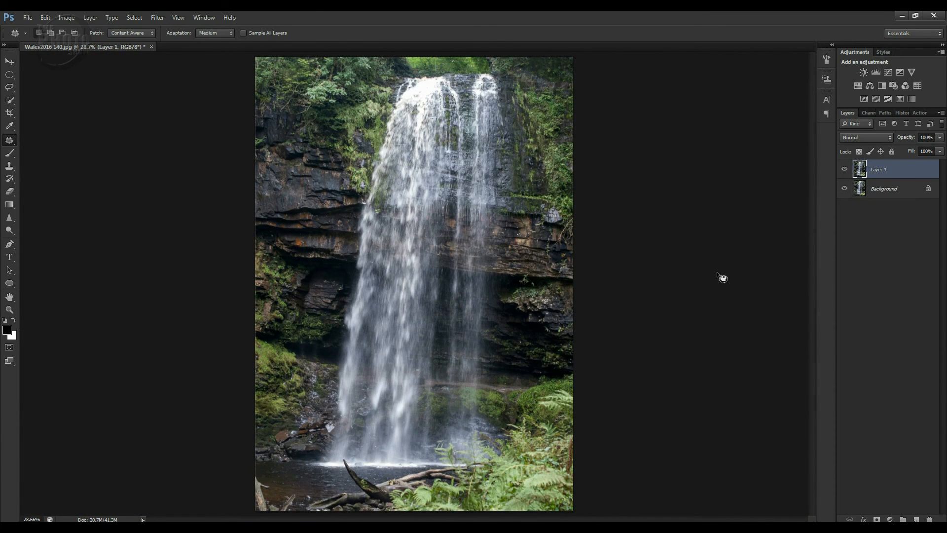
click(845, 170)
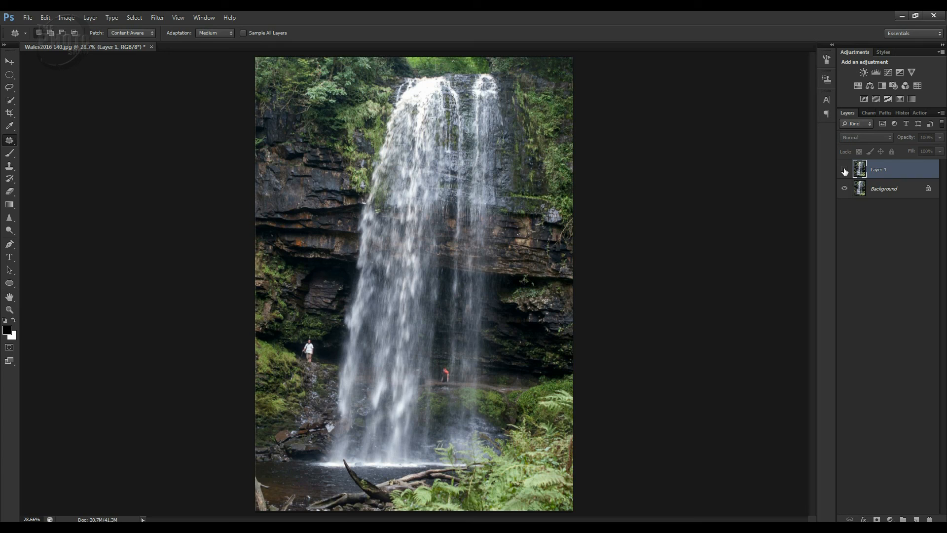
click(844, 170)
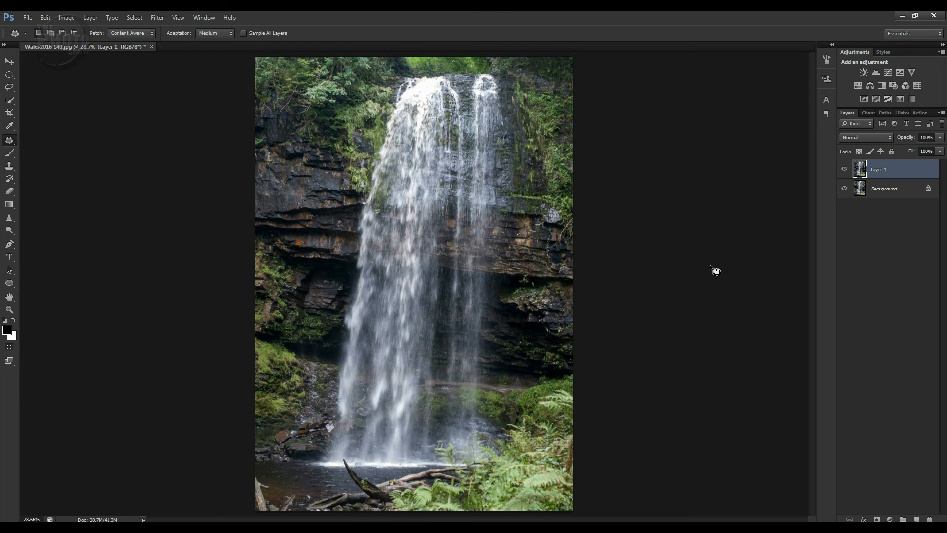
click(844, 169)
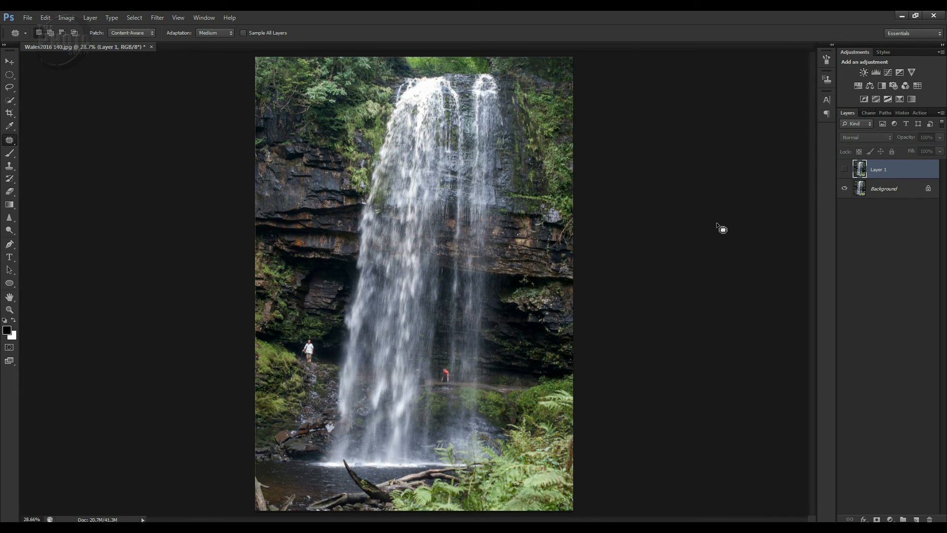
click(844, 169)
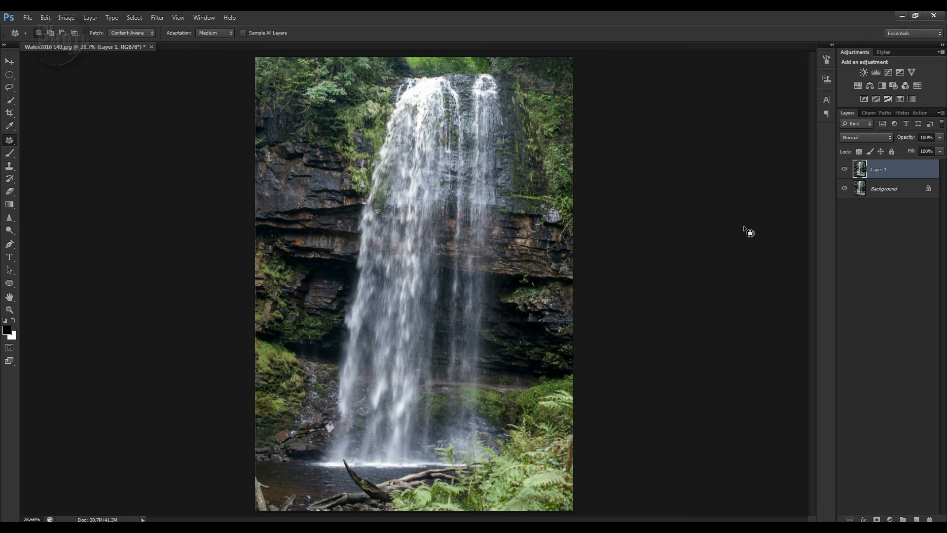
key(ctrl+e)
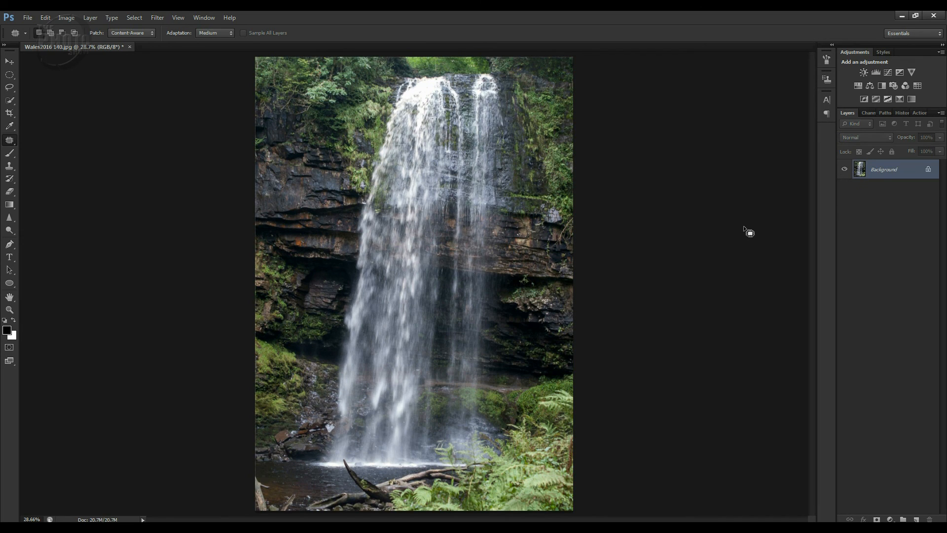